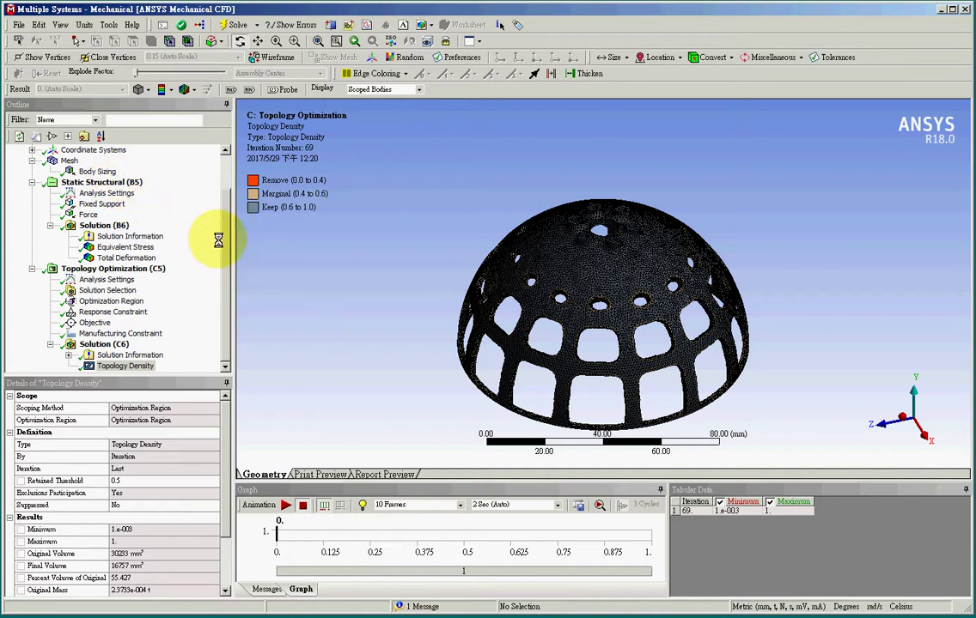
Review the Static Structural and Topology Optimization branches and how their systems are linked in the Workbench project schematic.
left_click(113, 182)
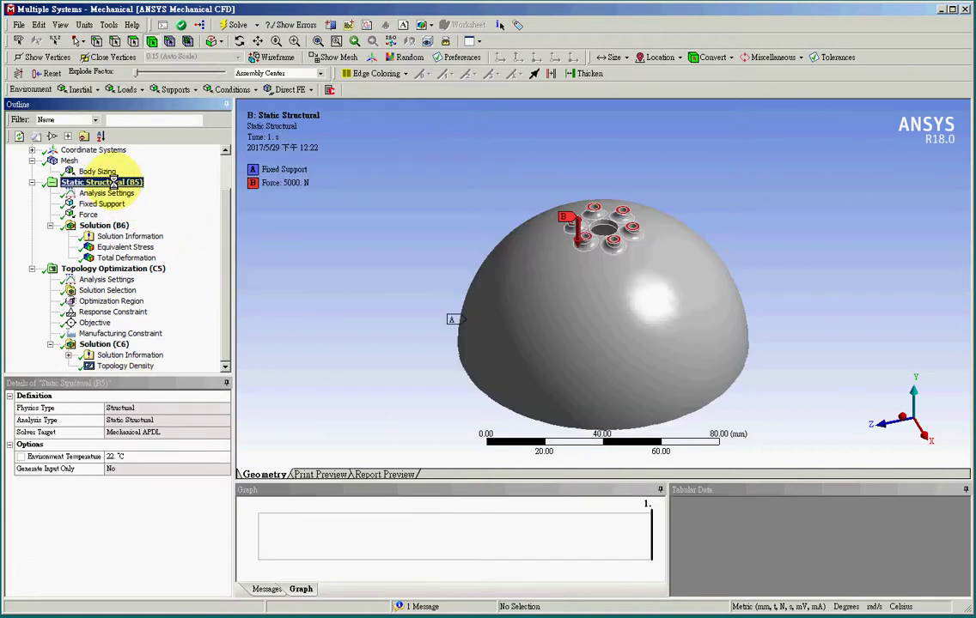
left_click(126, 269)
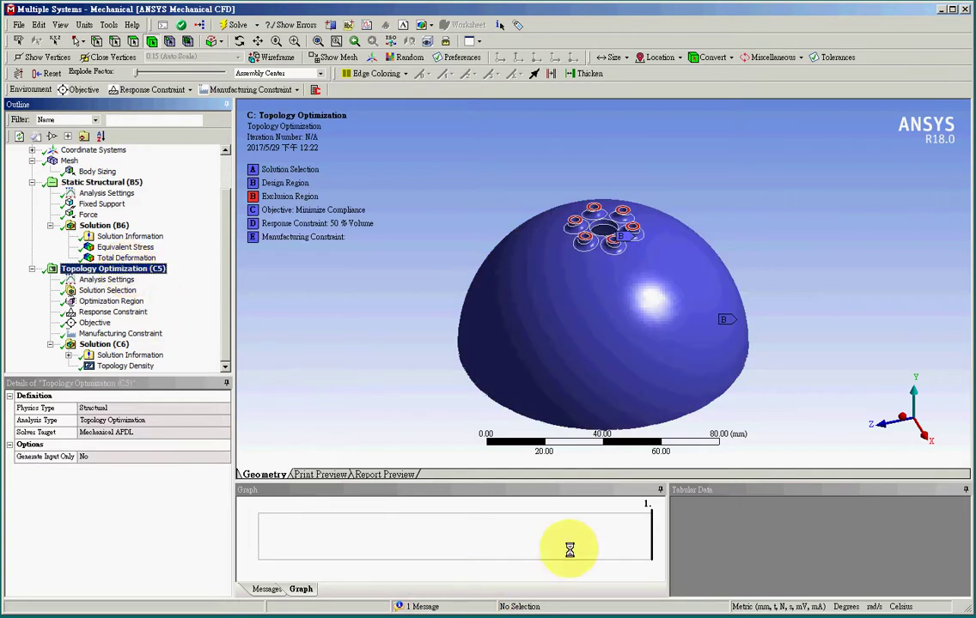
left_click(807, 616)
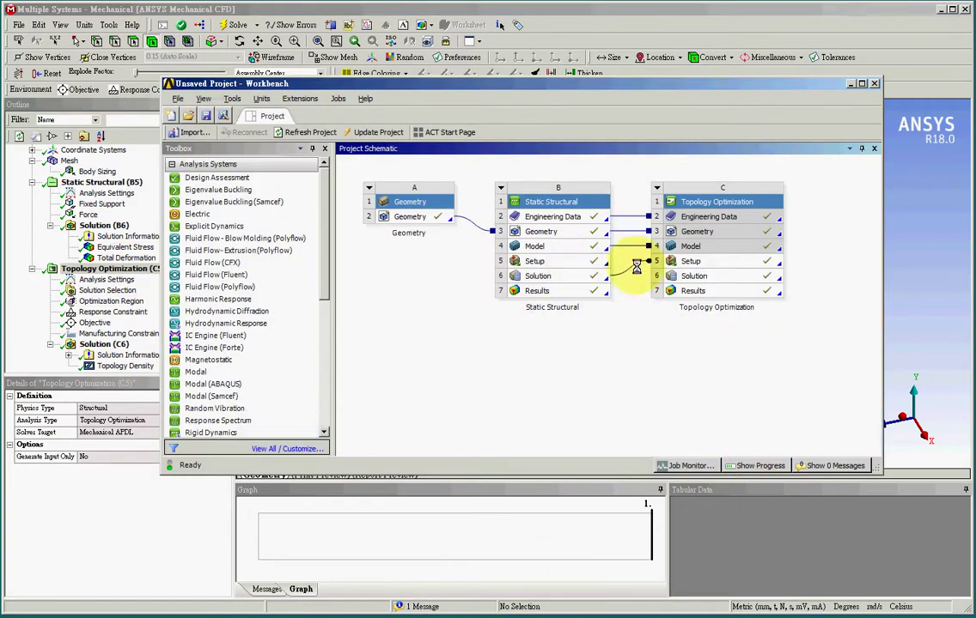
left_click(918, 331)
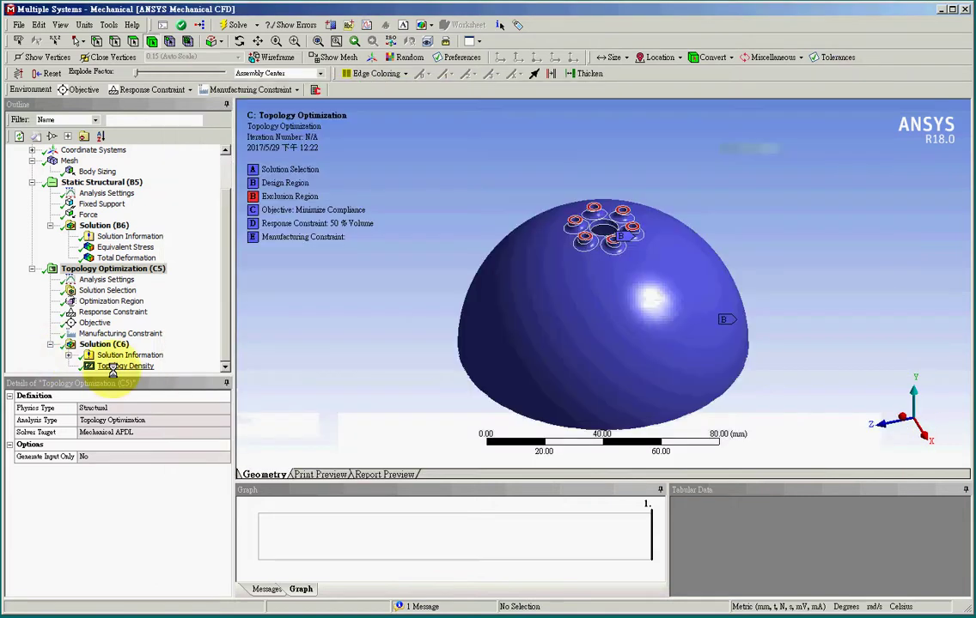
left_click(112, 366)
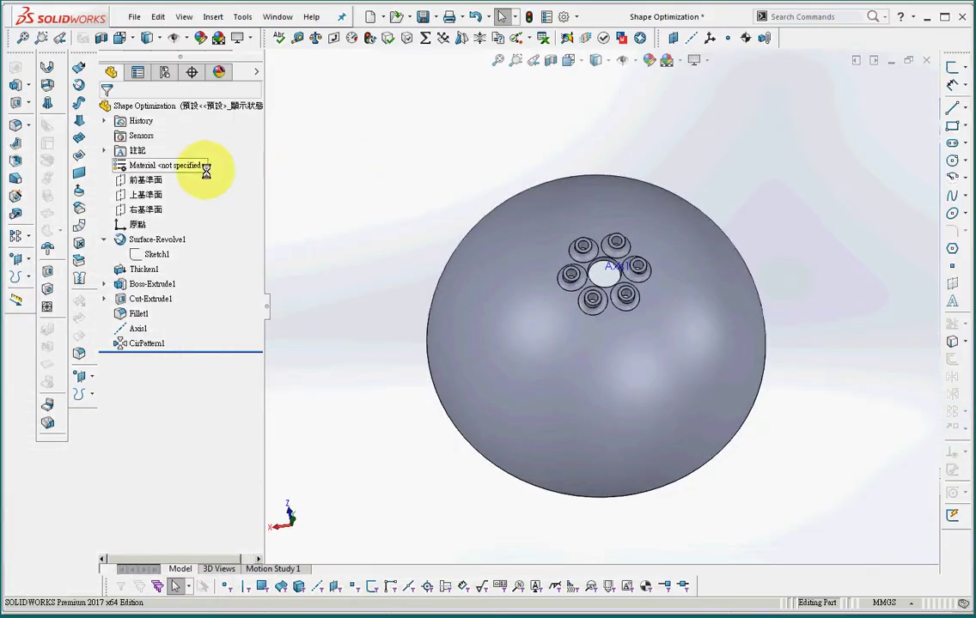
Switch to SOLIDWORKS and display the annotations of the Shape Optimization part to inspect the dome's dimensions.
right_click(138, 150)
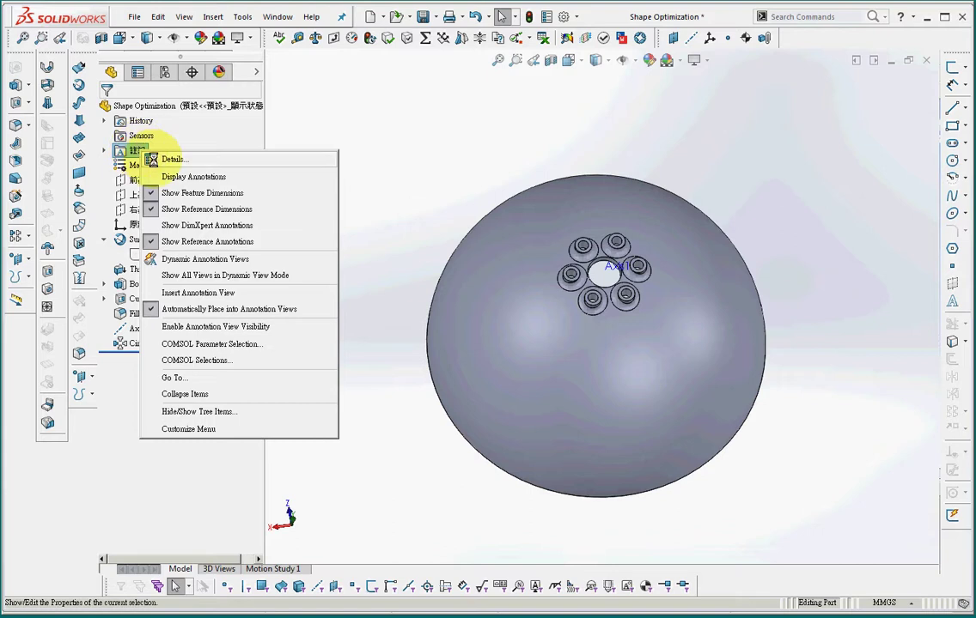
left_click(214, 177)
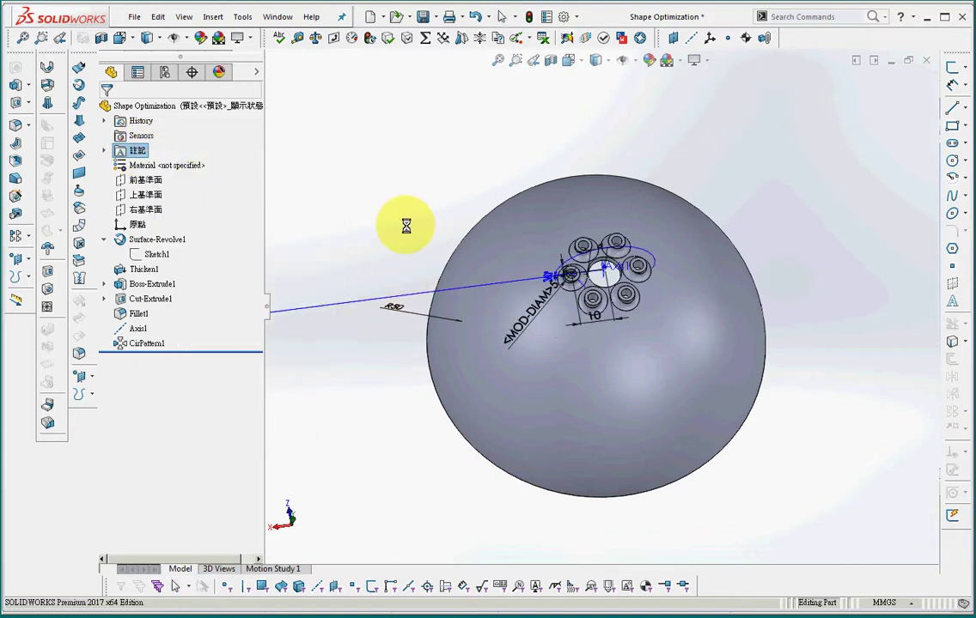
middle_click_drag(406, 220, 492, 392)
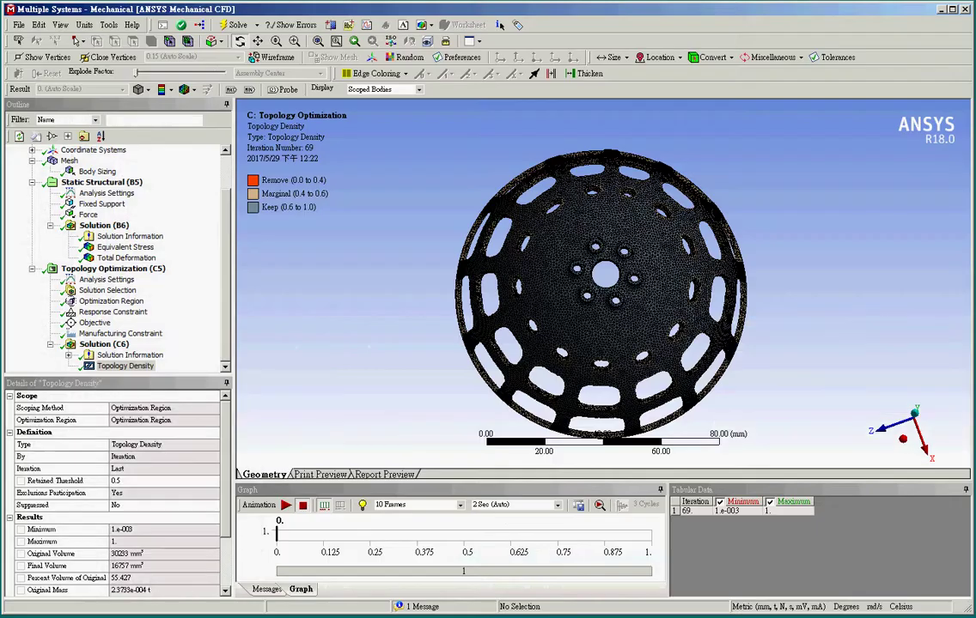
Switch back to ANSYS Mechanical and examine the dome's mesh, its body sizing and the material assigned to the Shape Optimization body.
middle_click_drag(327, 344, 461, 266)
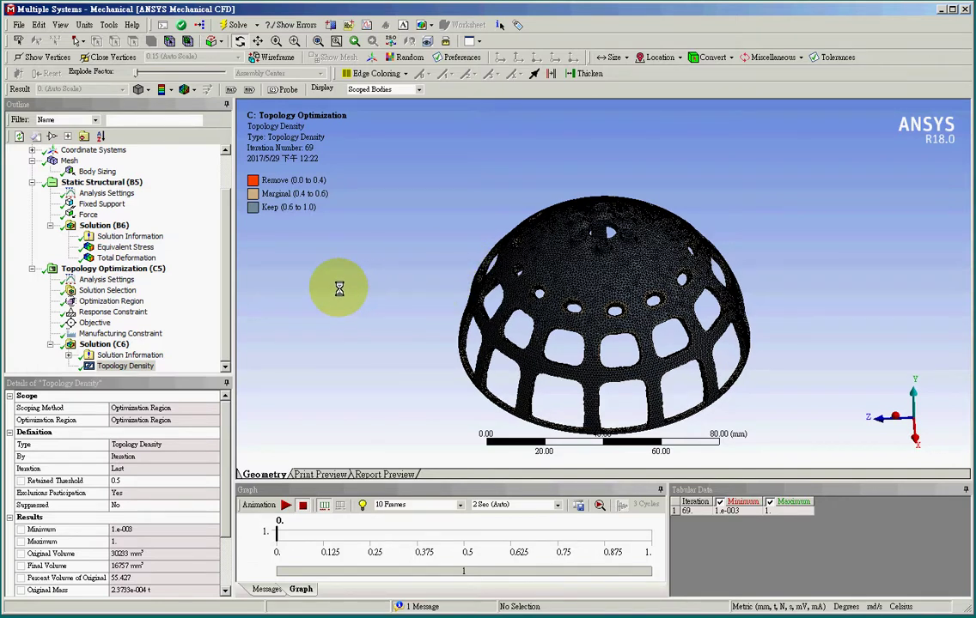
left_click(69, 161)
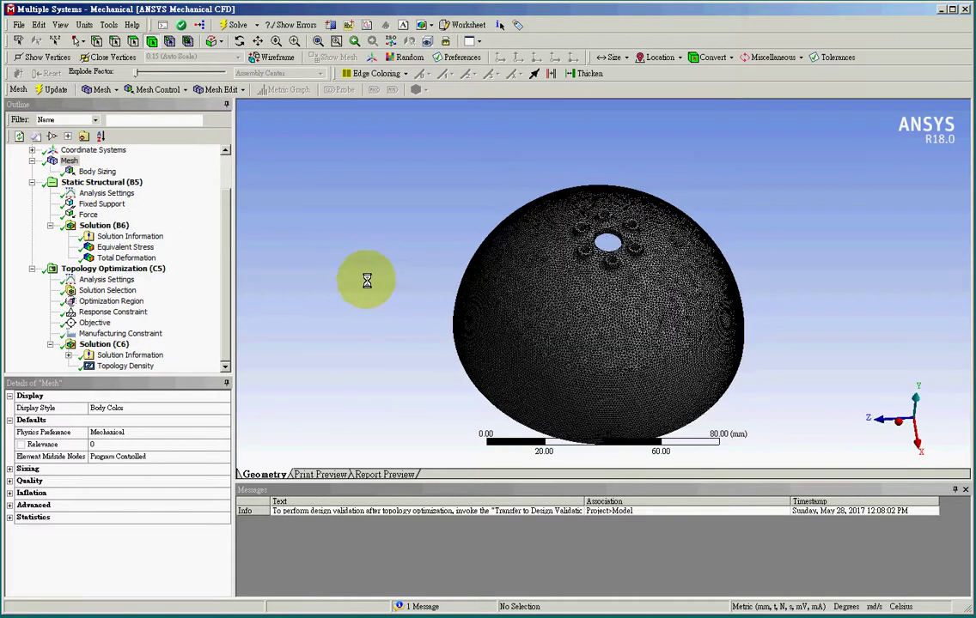
left_click(97, 171)
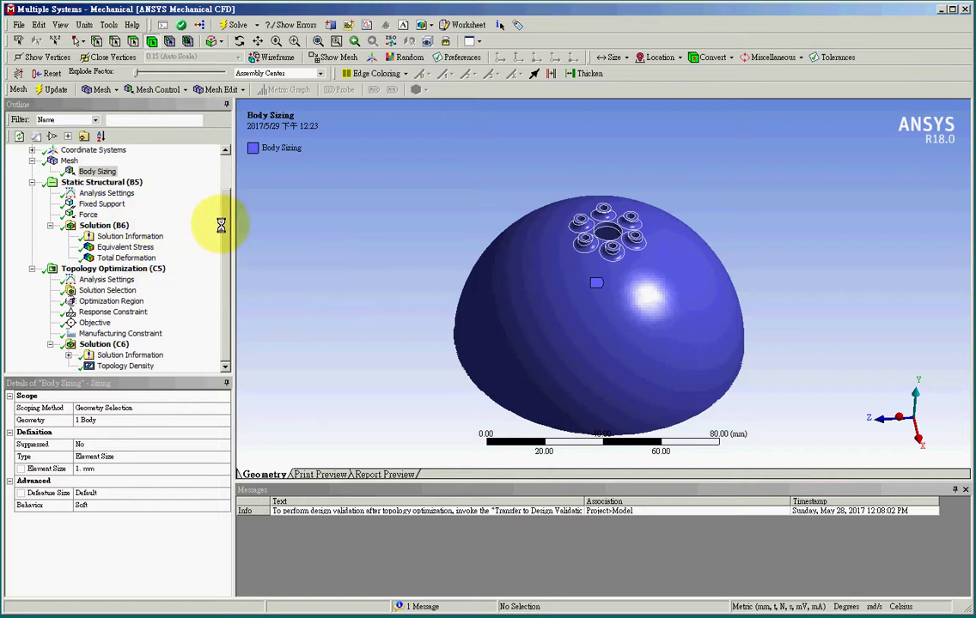
left_click_drag(220, 224, 224, 168)
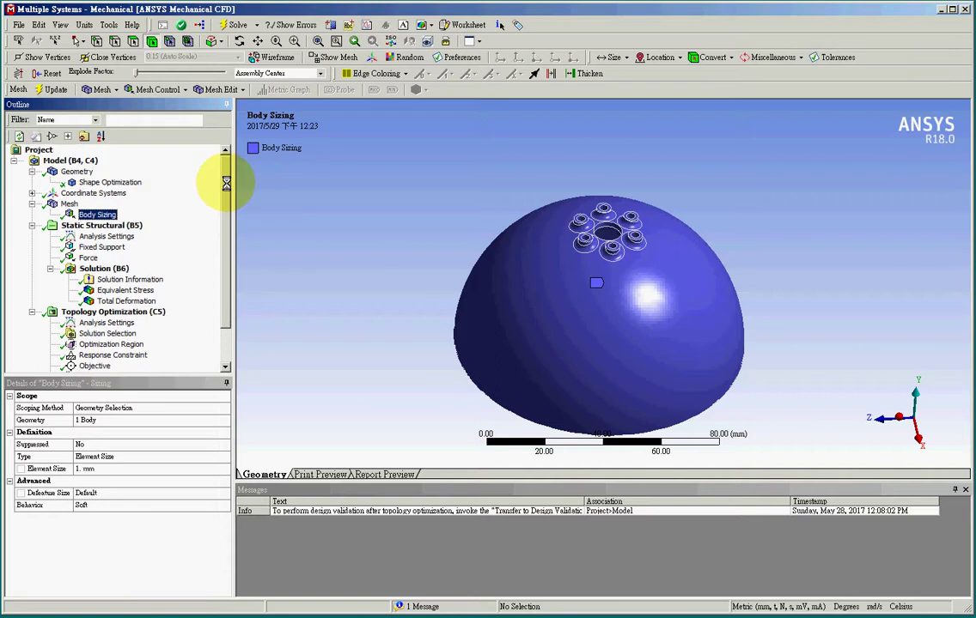
left_click(102, 225)
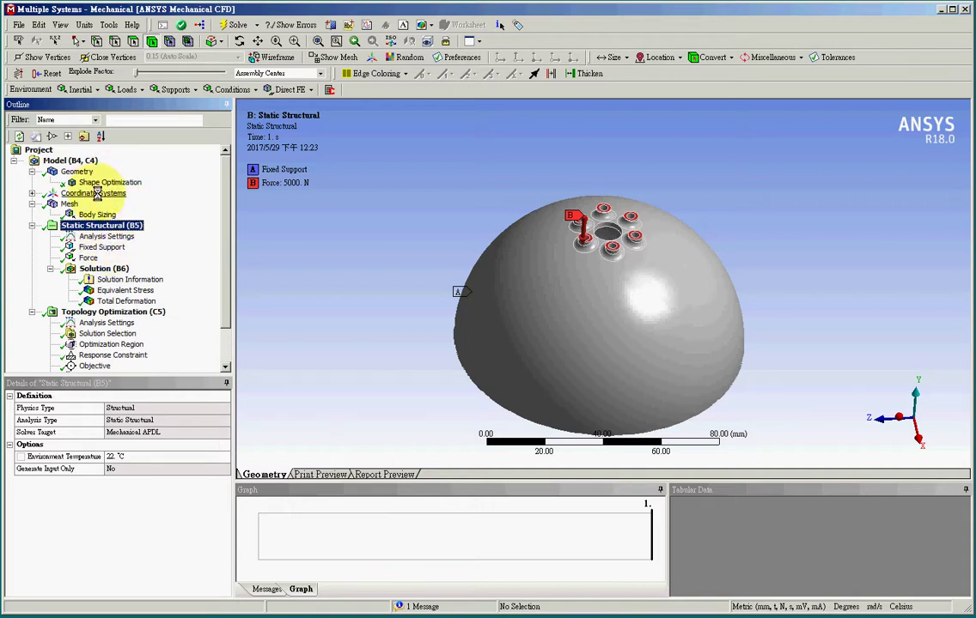
left_click(96, 181)
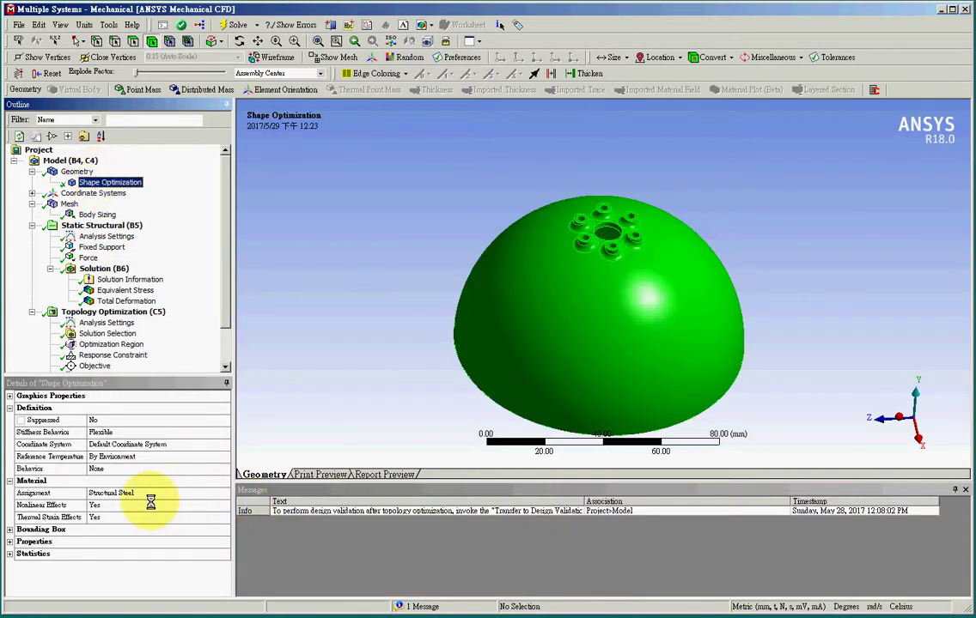
left_click(68, 204)
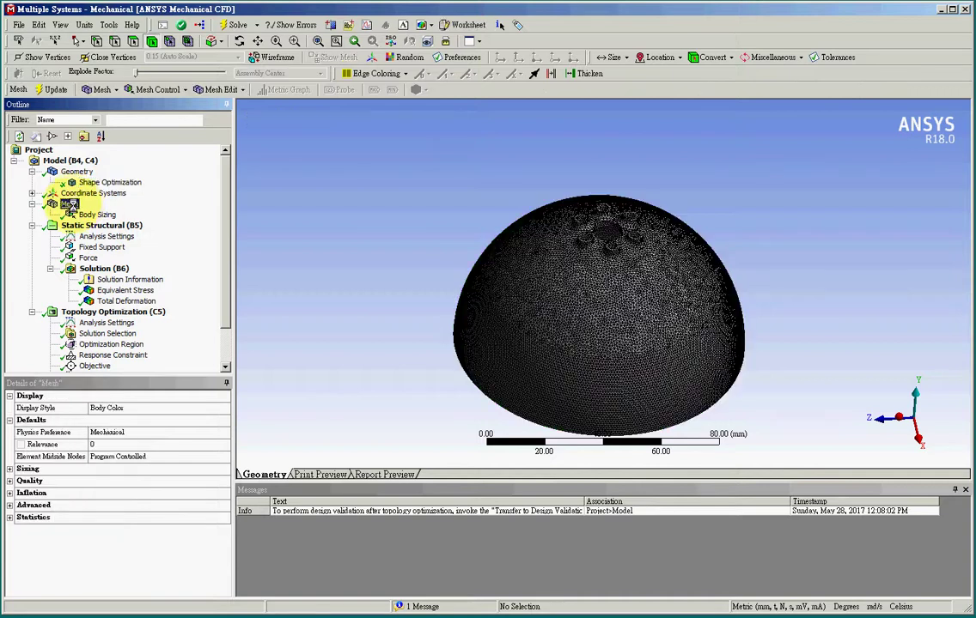
left_click(97, 214)
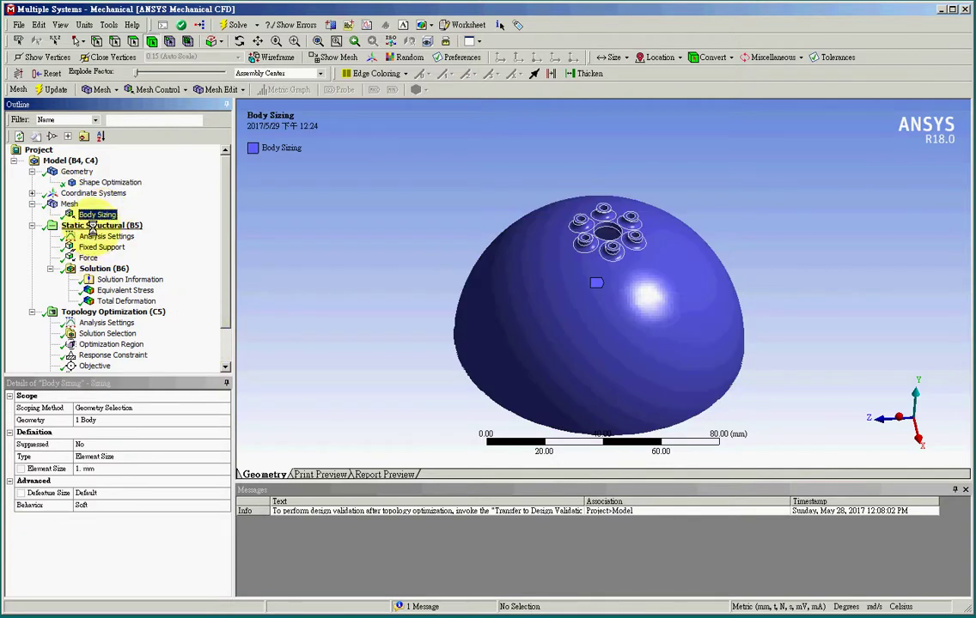
Examine the Static Structural boundary conditions, checking where the fixed support and the force act on the dome.
left_click(92, 226)
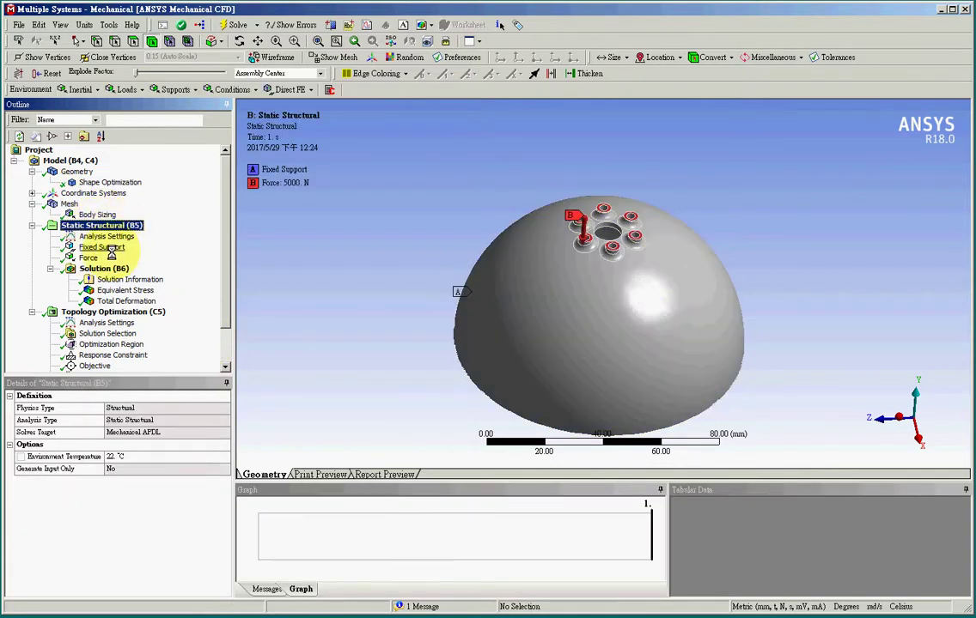
left_click(107, 249)
mouse_move(391, 326)
middle_mouse_down()
mouse_move(410, 231)
mouse_move(409, 363)
mouse_move(398, 322)
middle_mouse_up()
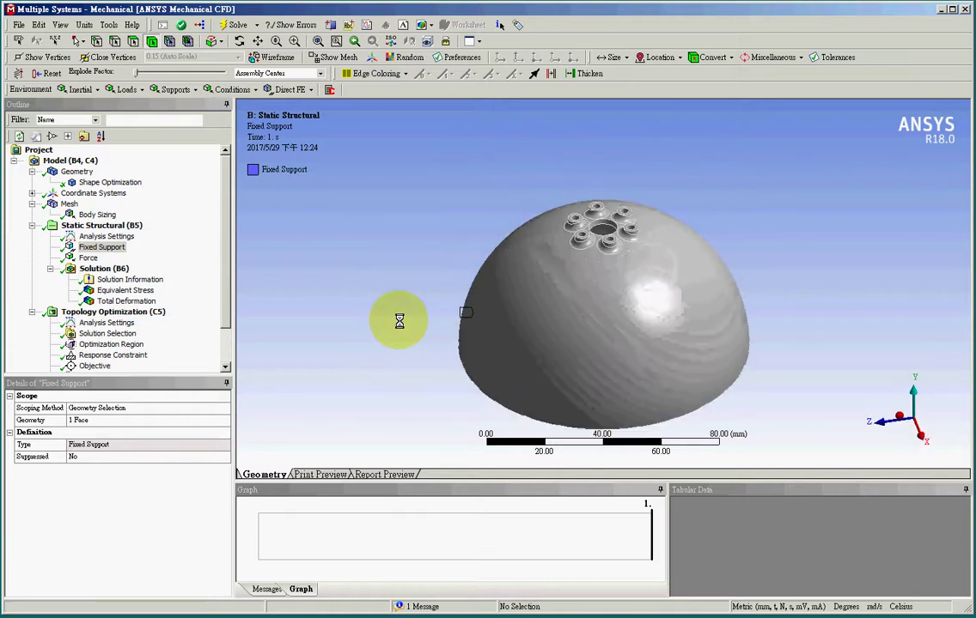
left_click(89, 258)
middle_click_drag(261, 316, 287, 307)
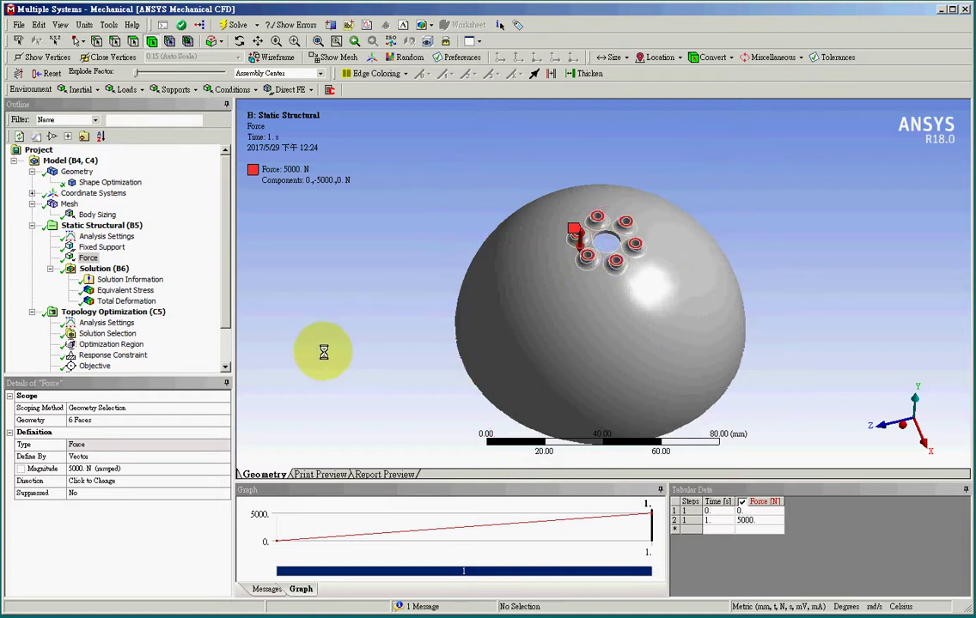
middle_click_drag(324, 352, 359, 321)
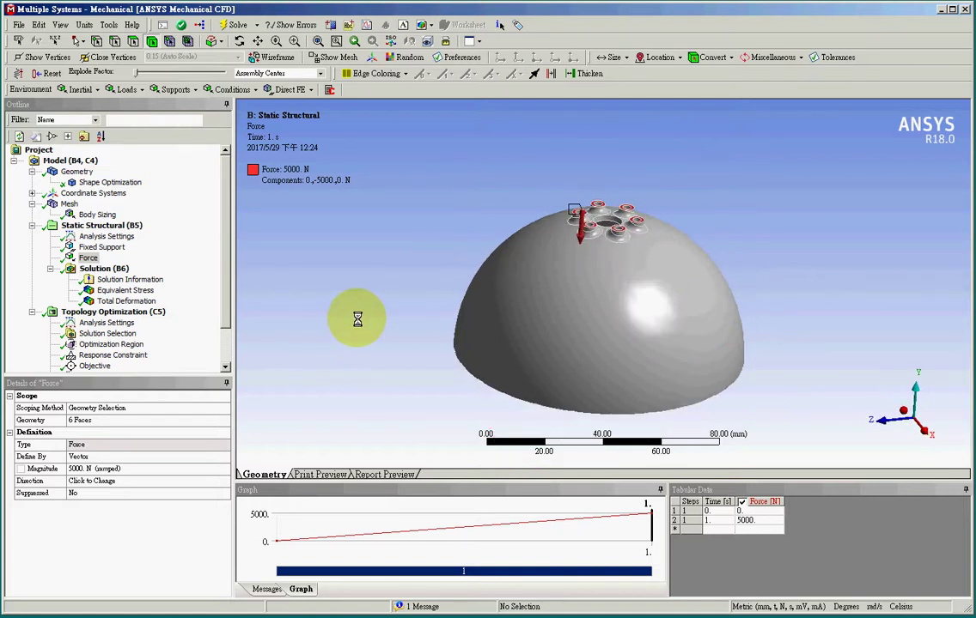
Inspect the Equivalent Stress and Total Deformation results of the static structural analysis around the dome.
left_click(133, 294)
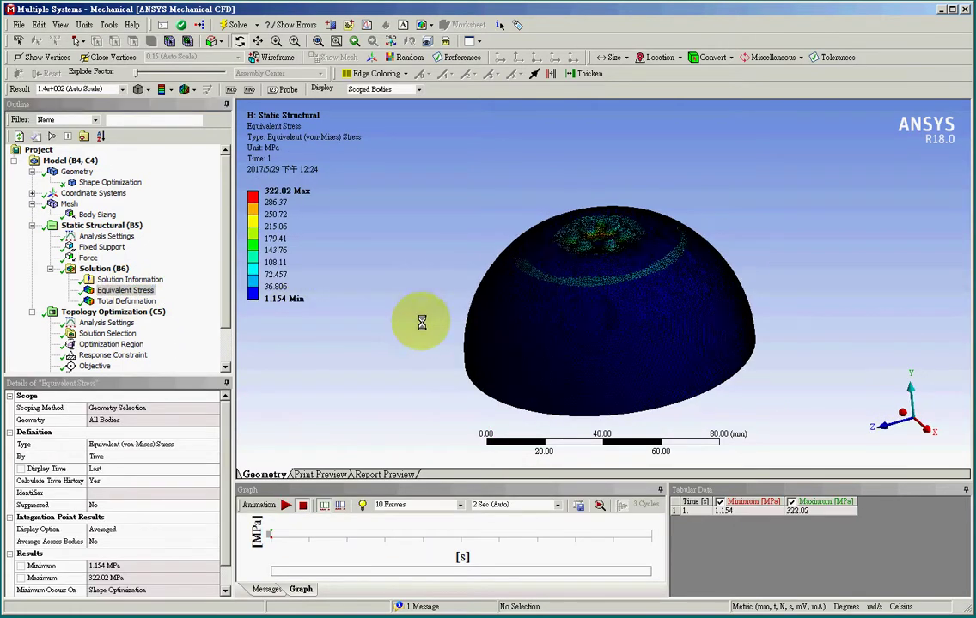
middle_click_drag(420, 322, 751, 327)
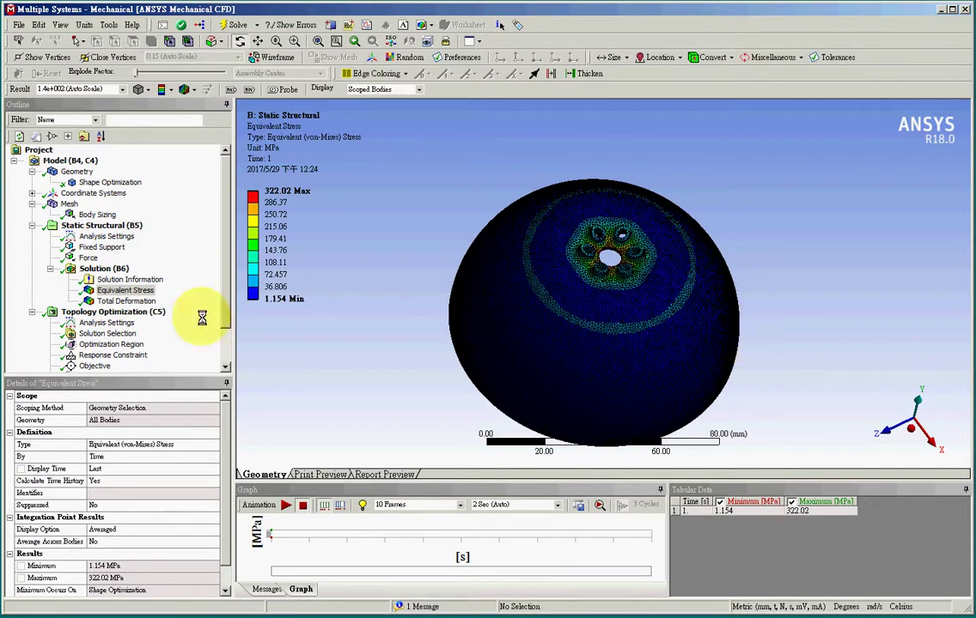
left_click(126, 300)
mouse_move(430, 353)
middle_mouse_down()
mouse_move(427, 316)
mouse_move(427, 342)
middle_mouse_up()
Review the Topology Optimization system's analysis settings and its optimization region, including the design and exclusion regions.
left_click(98, 311)
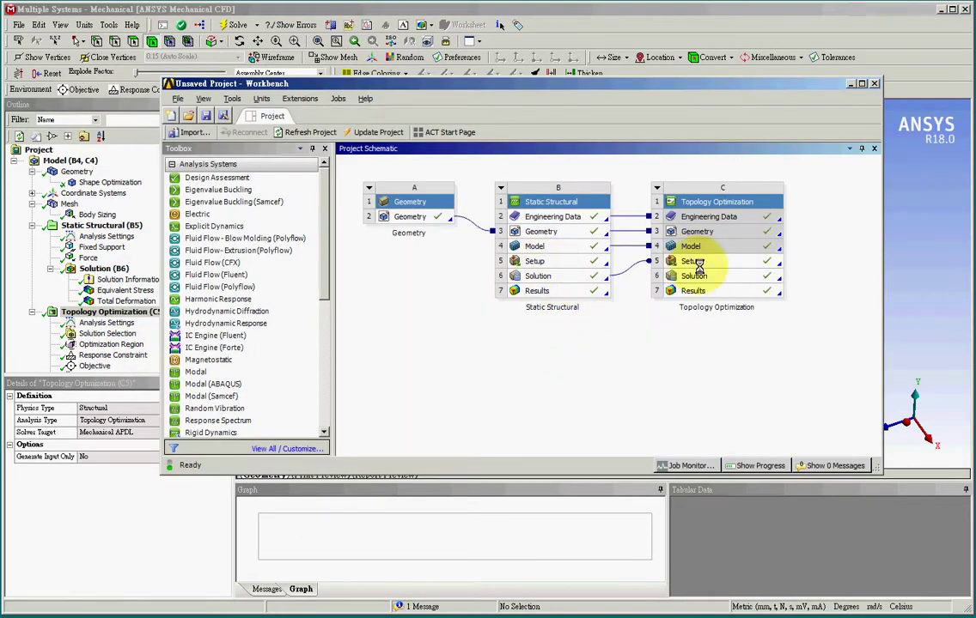
left_click(851, 83)
left_click(103, 323)
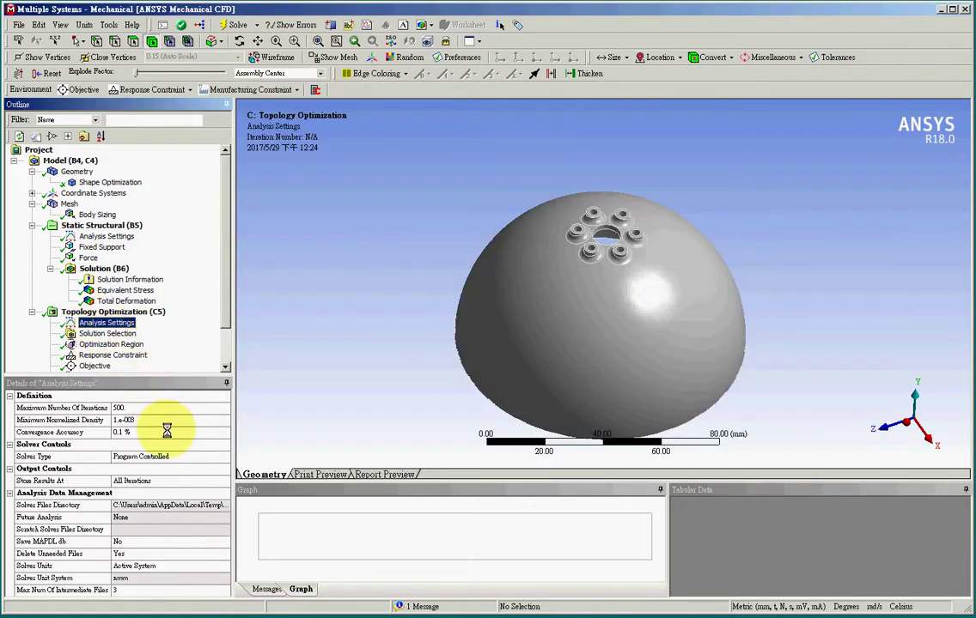
left_click(112, 344)
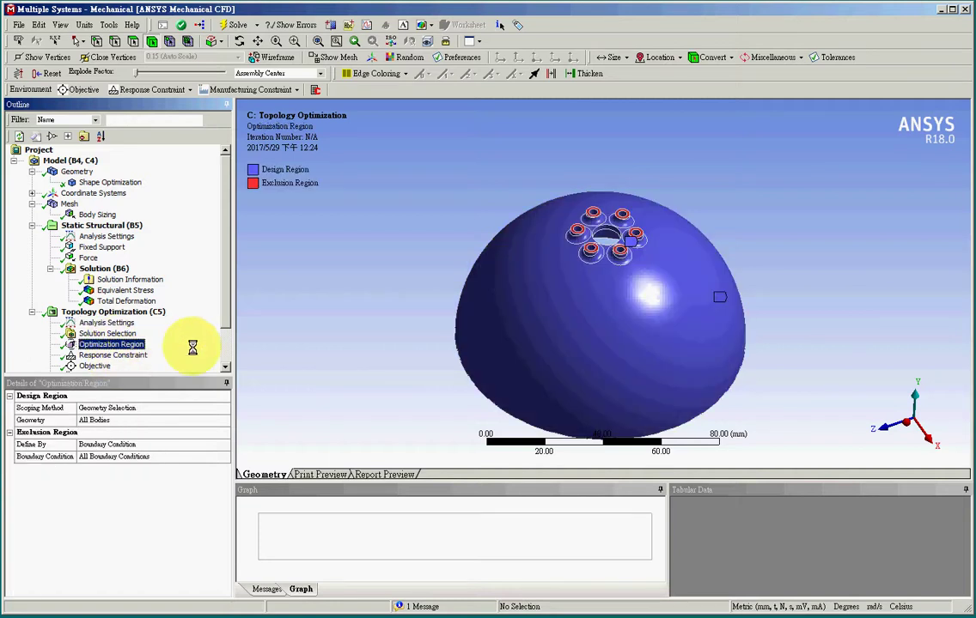
left_click_drag(228, 305, 232, 346)
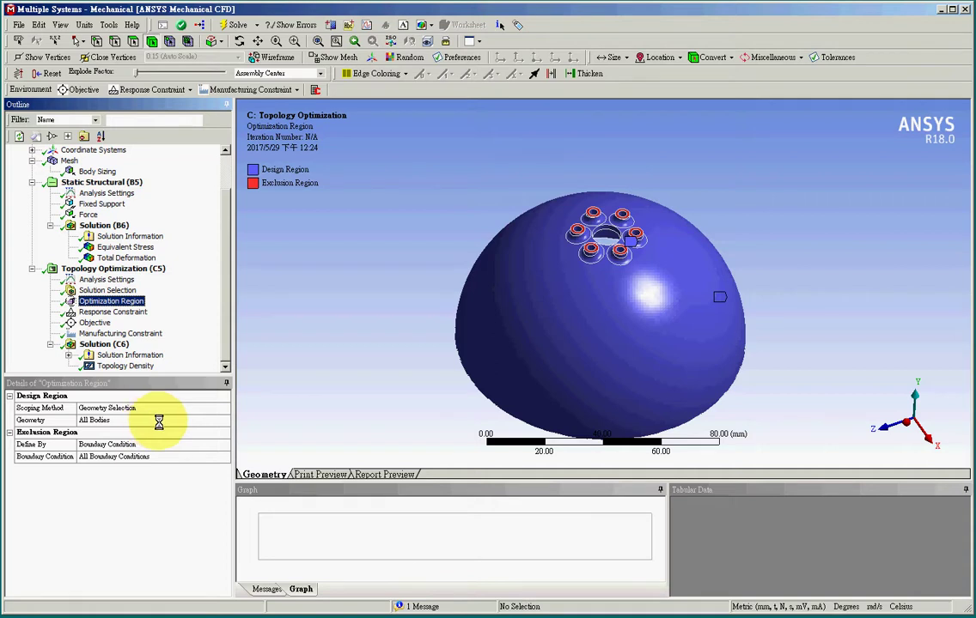
Check the topology optimization's response constraint, objective and member-size manufacturing constraint.
left_click(127, 312)
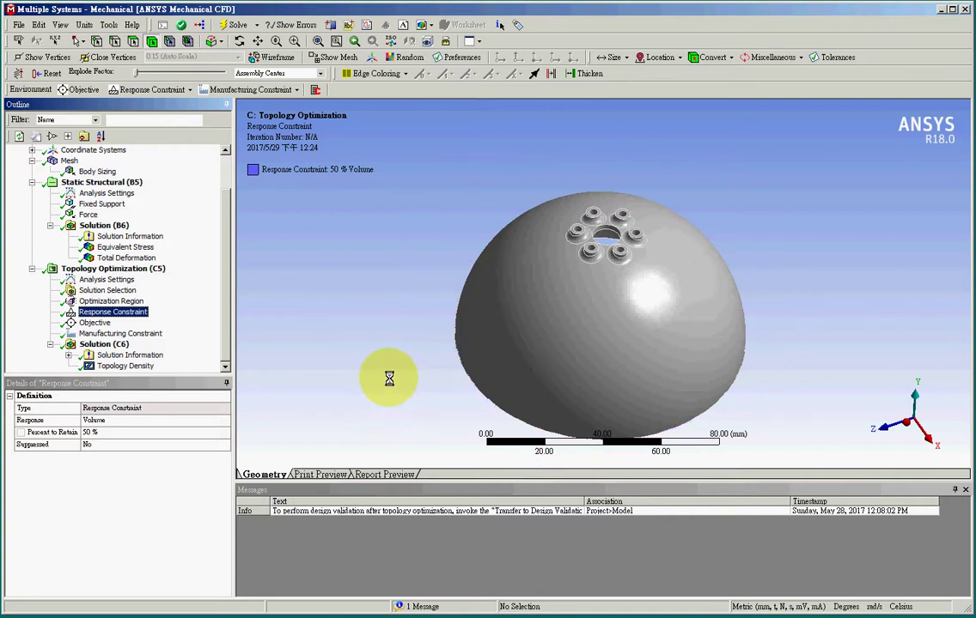
left_click(95, 323)
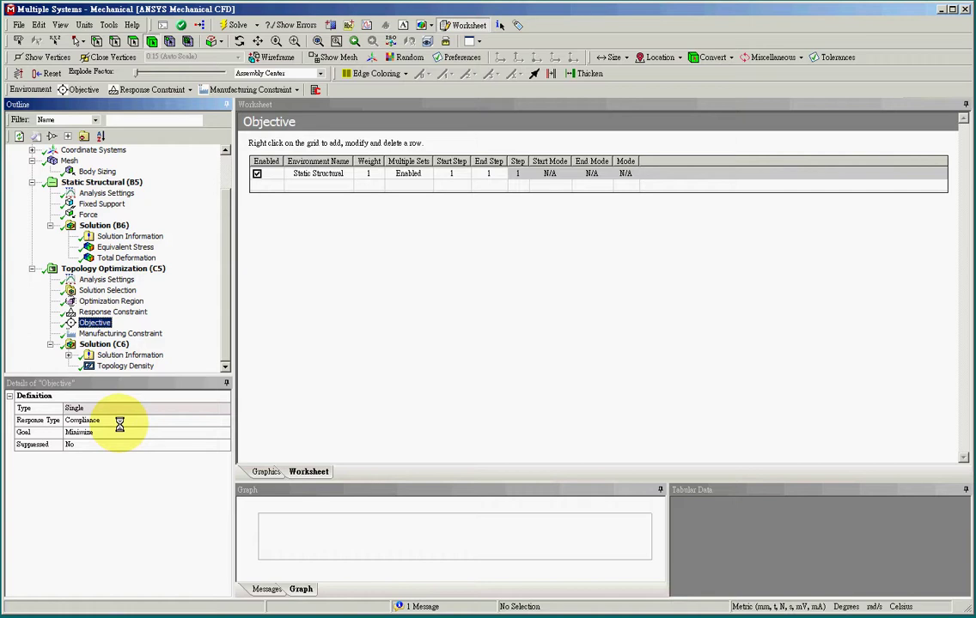
left_click(155, 334)
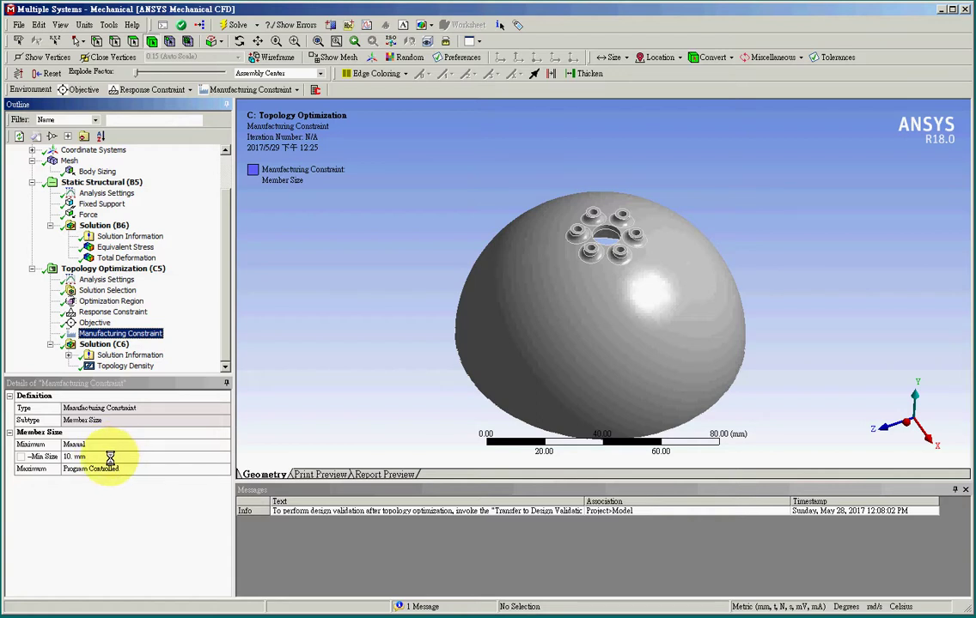
Check the topology optimization solution details and inspect the Topology Density result from above the dome.
left_click(109, 345)
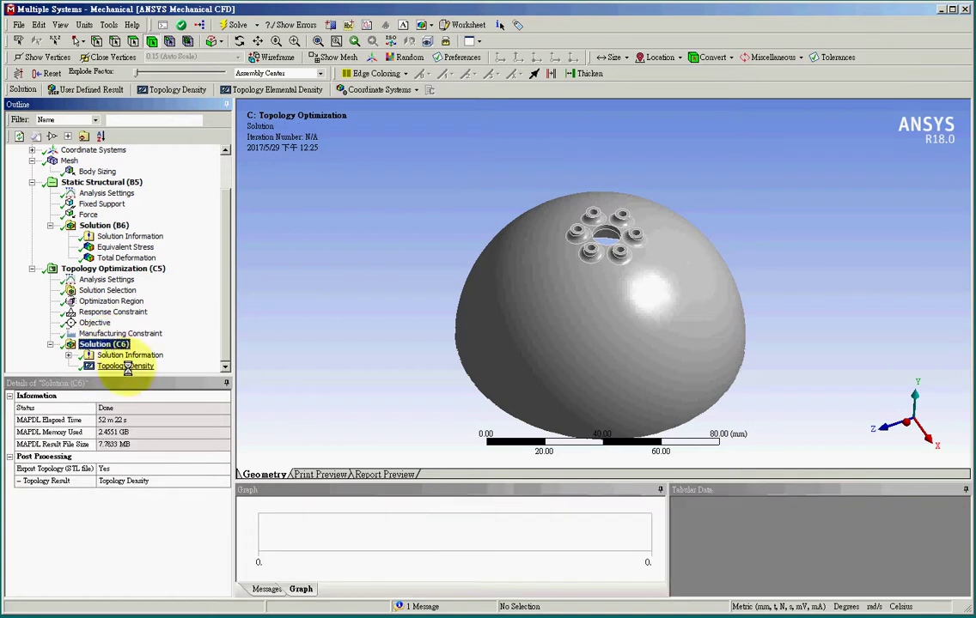
left_click(125, 366)
middle_click_drag(348, 259, 679, 278)
middle_click_drag(641, 247, 670, 291)
mouse_move(677, 298)
middle_mouse_down()
mouse_move(656, 282)
mouse_move(665, 290)
middle_mouse_up()
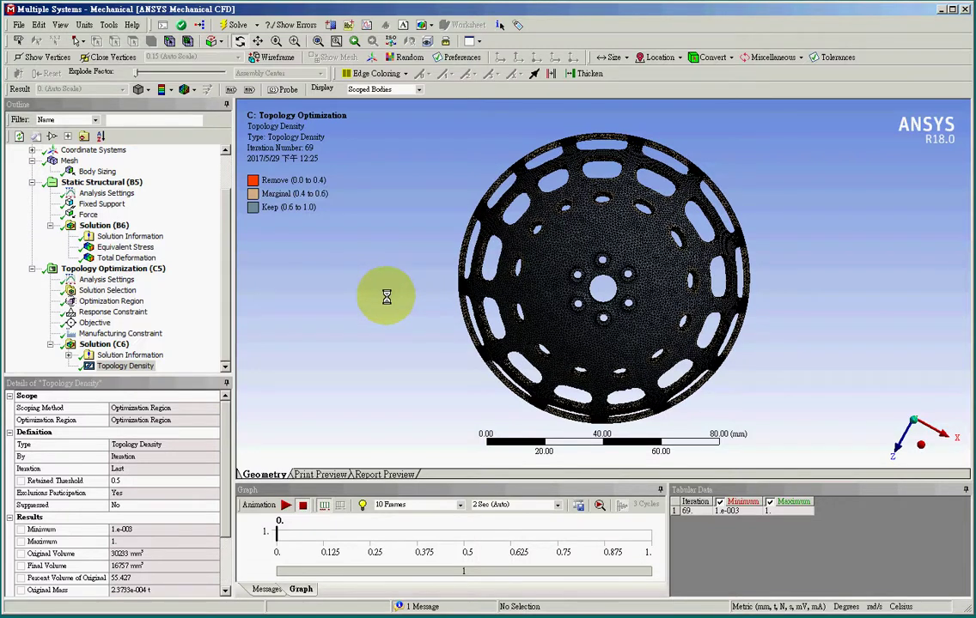
Compare the original dome in the topology solution with the Topology Optimization overview of regions and constraints.
left_click(103, 344)
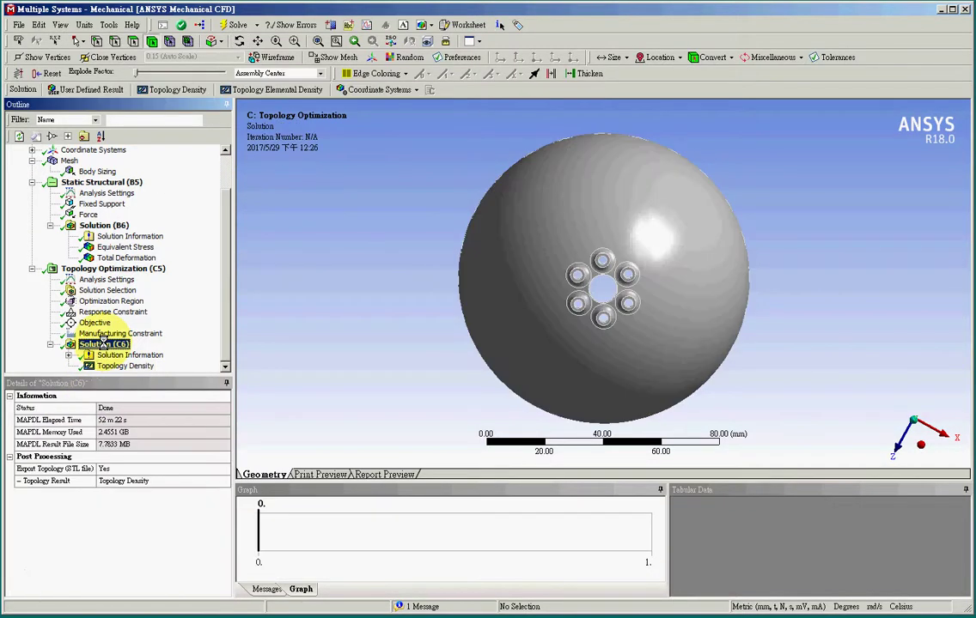
left_click(108, 271)
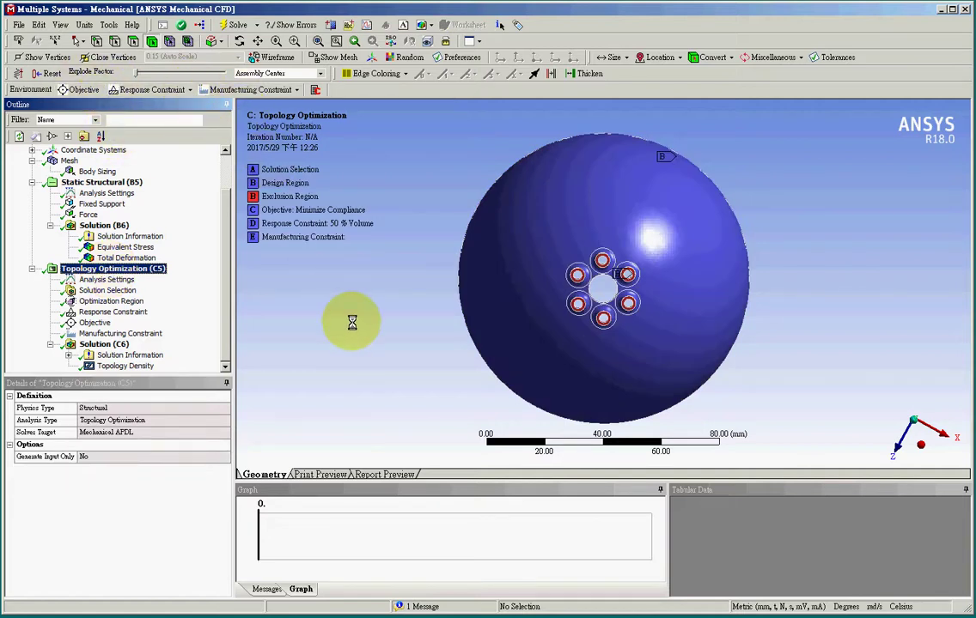
mouse_move(430, 301)
middle_mouse_down()
mouse_move(410, 287)
mouse_move(419, 249)
mouse_move(420, 298)
mouse_move(407, 290)
mouse_move(410, 230)
mouse_move(422, 329)
mouse_move(423, 316)
middle_mouse_up()
Return to the Topology Density result and examine the optimized dome's openings and ribs from oblique and side angles.
left_click(104, 364)
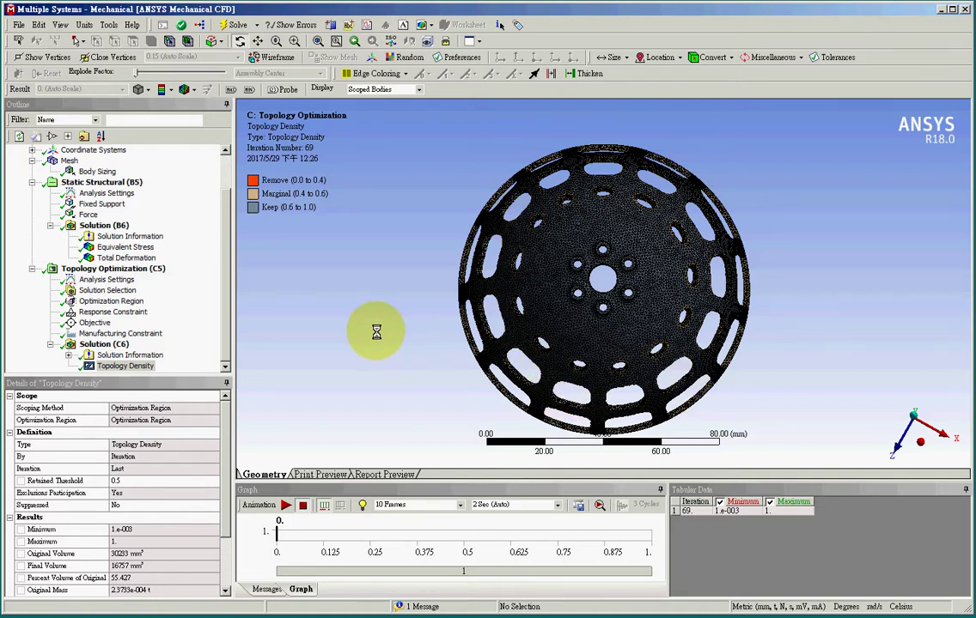
middle_click_drag(387, 320, 483, 311)
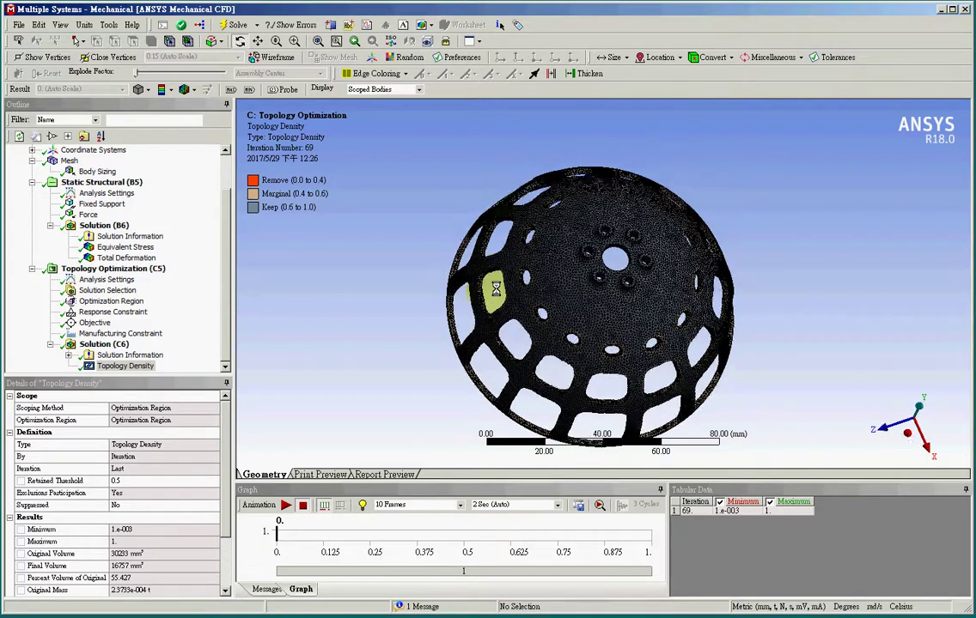
middle_click_drag(484, 297, 492, 300)
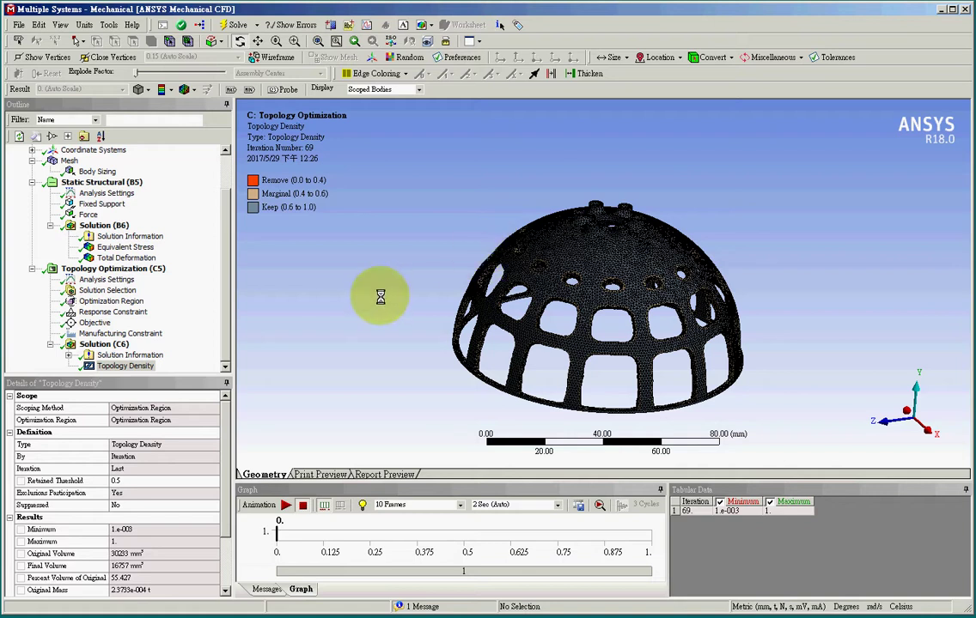
middle_click_drag(460, 260, 484, 239)
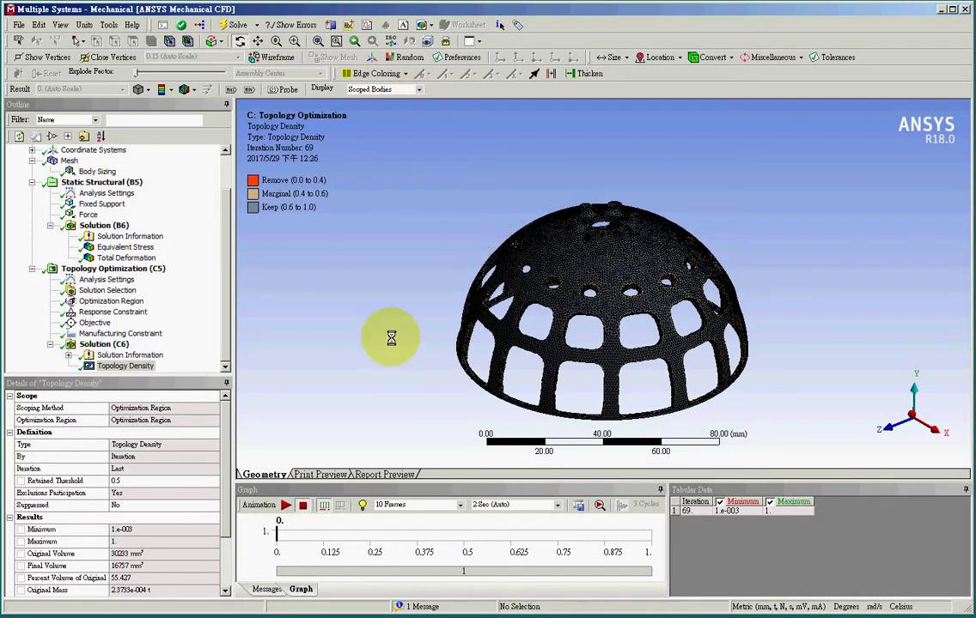